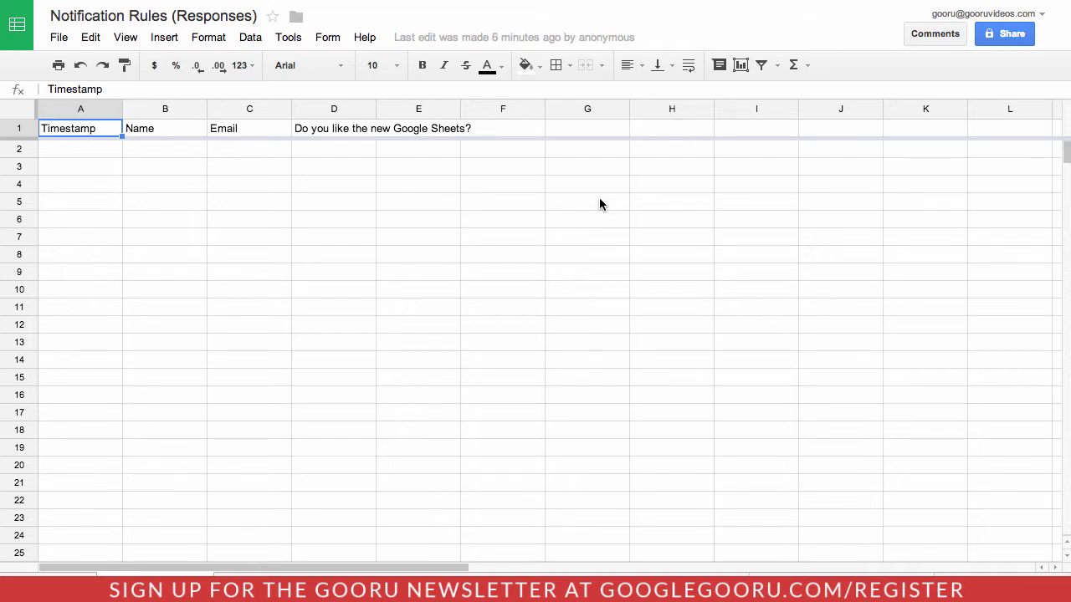
- Create a new script project for the sheet and paste a MailApp.sendEmail statement into myFunction
click(289, 38)
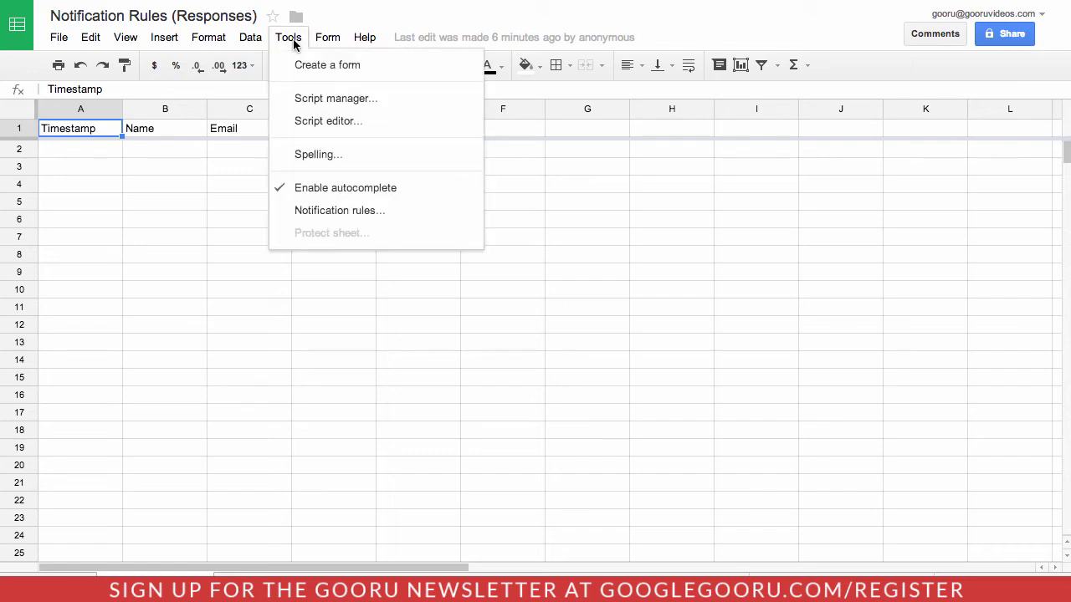
click(408, 122)
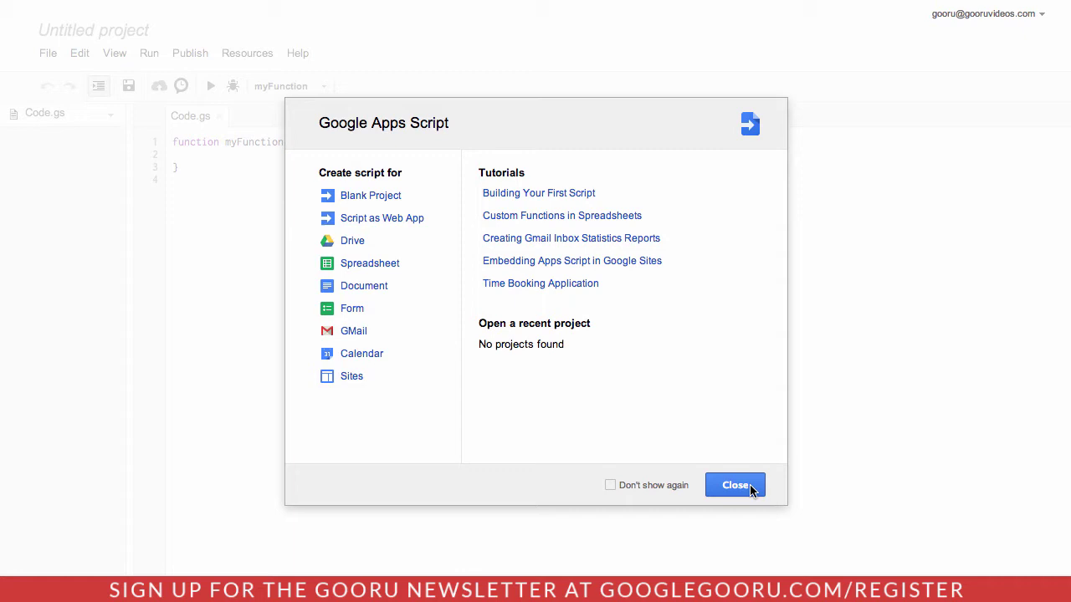
click(734, 485)
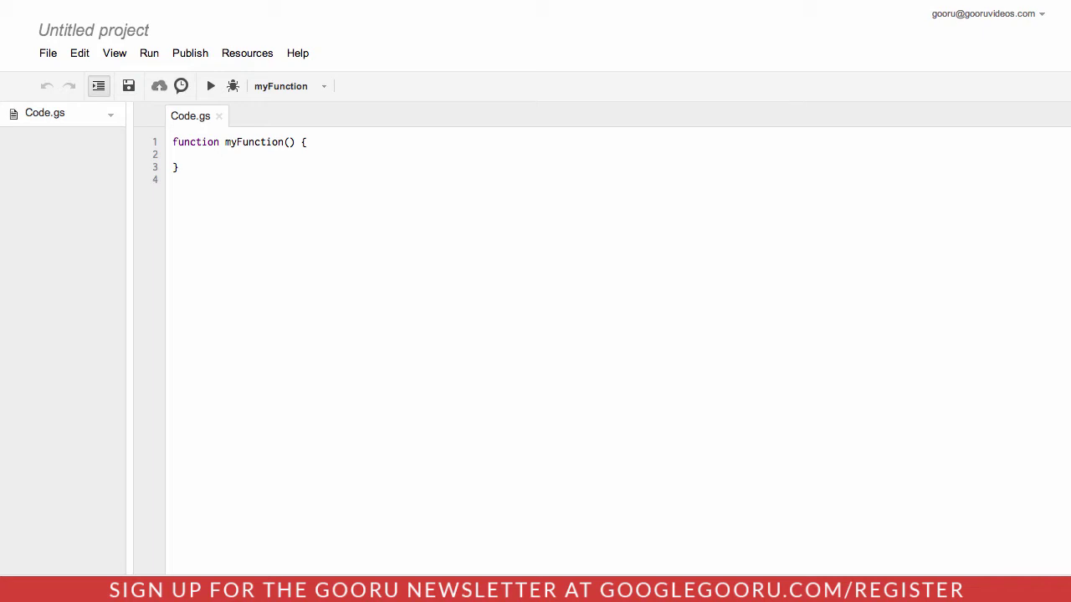
click(211, 155)
key(BackSpace)
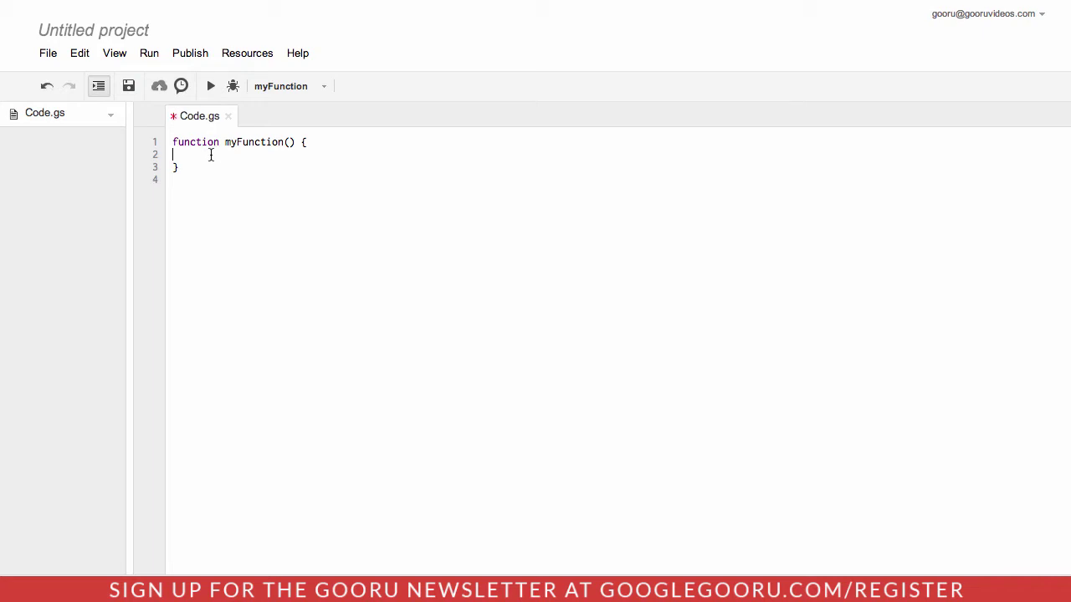
key(ctrl+v)
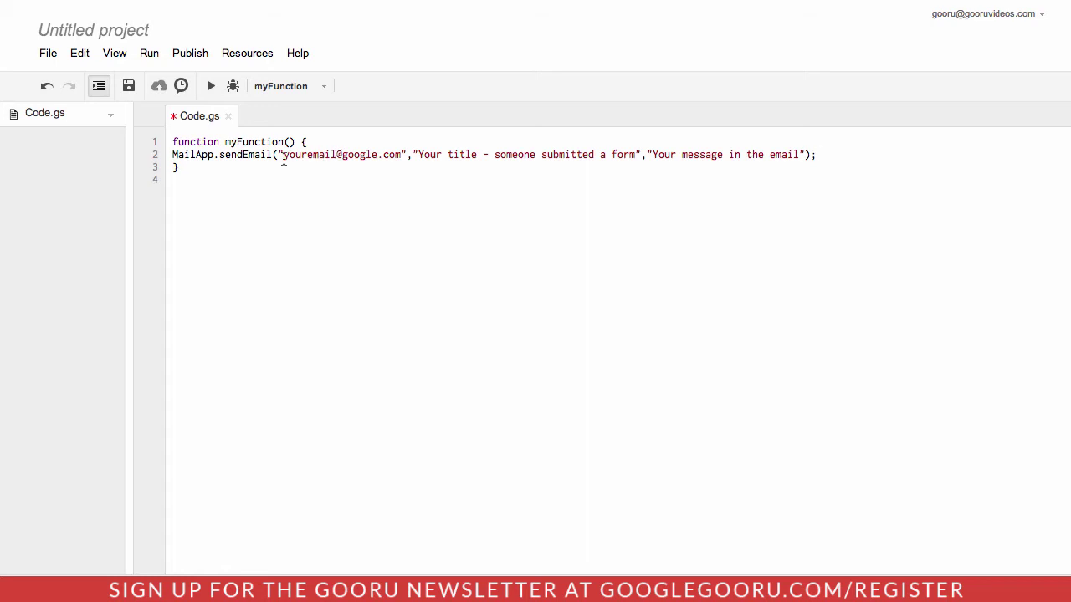
- Set the email recipient to your own address, subject 'Notification Rules', body 'Some one has submitted a Form!'
drag(283, 157, 401, 155)
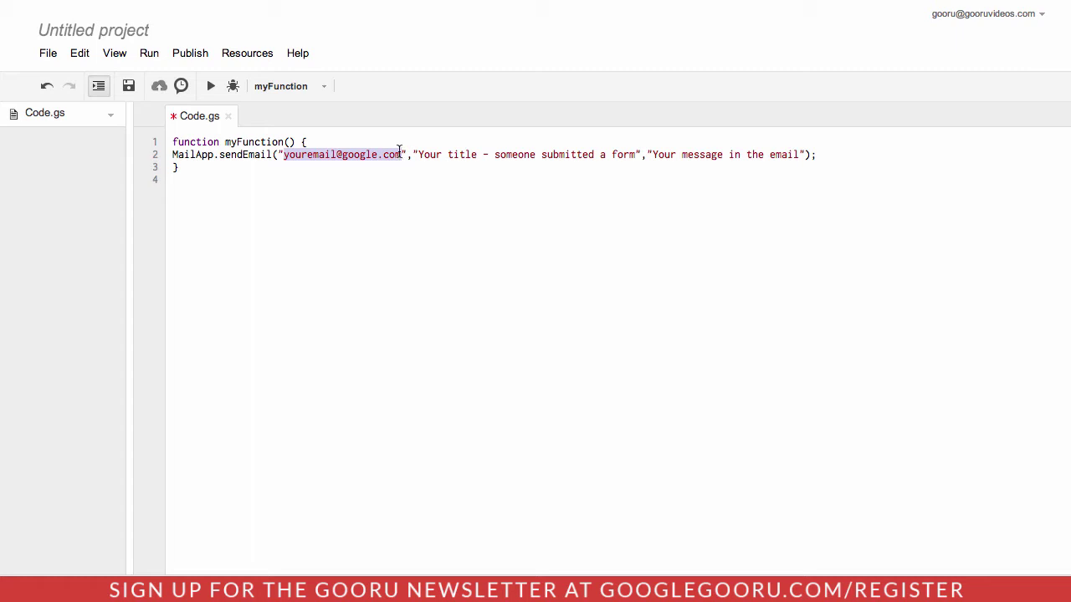
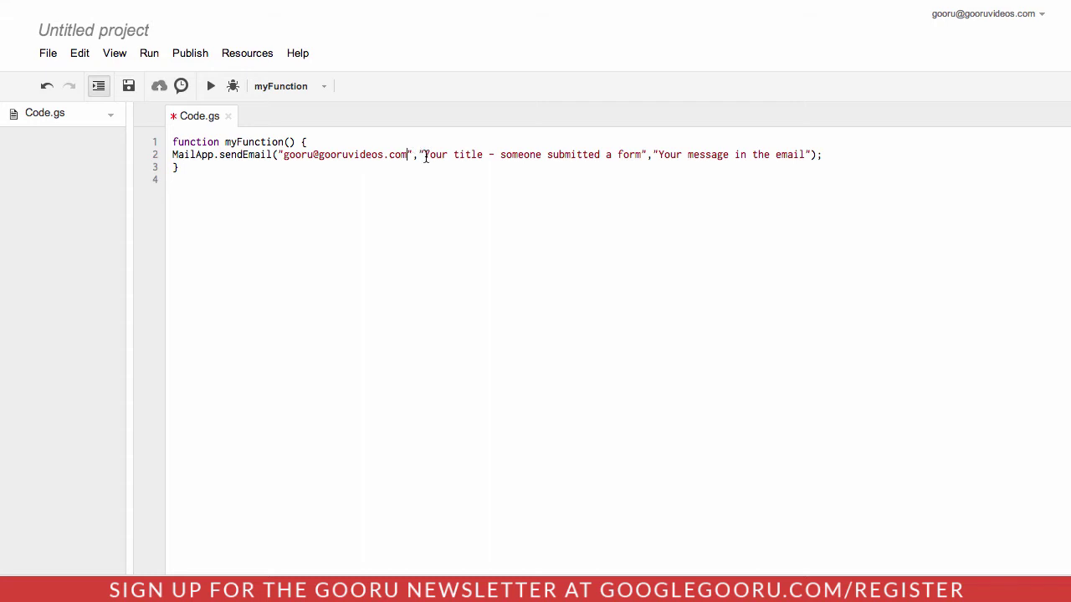
mouse_move(424, 154)
mouse_down()
mouse_move(623, 158)
mouse_move(483, 155)
mouse_up()
text(Noti)
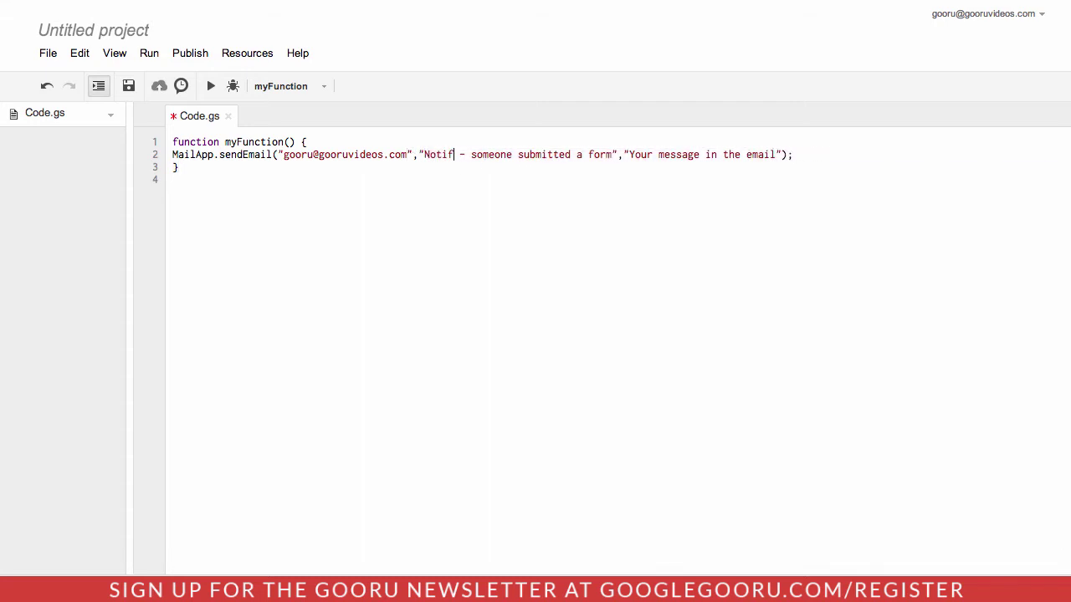
text(fication Rules)
drag(701, 155, 846, 154)
text(Som)
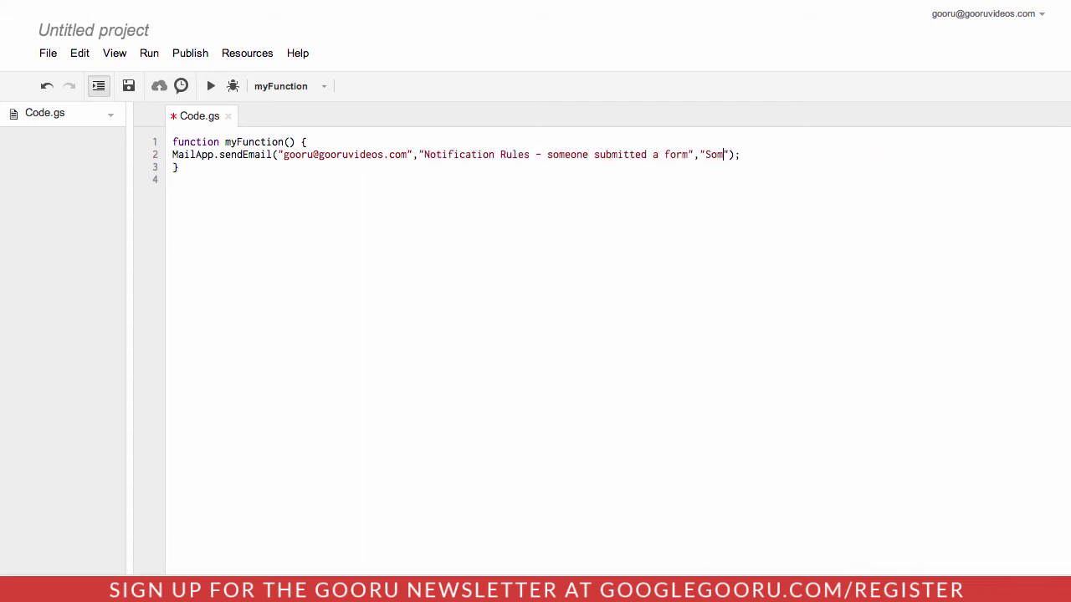
text(e one )
text(has submitted a )
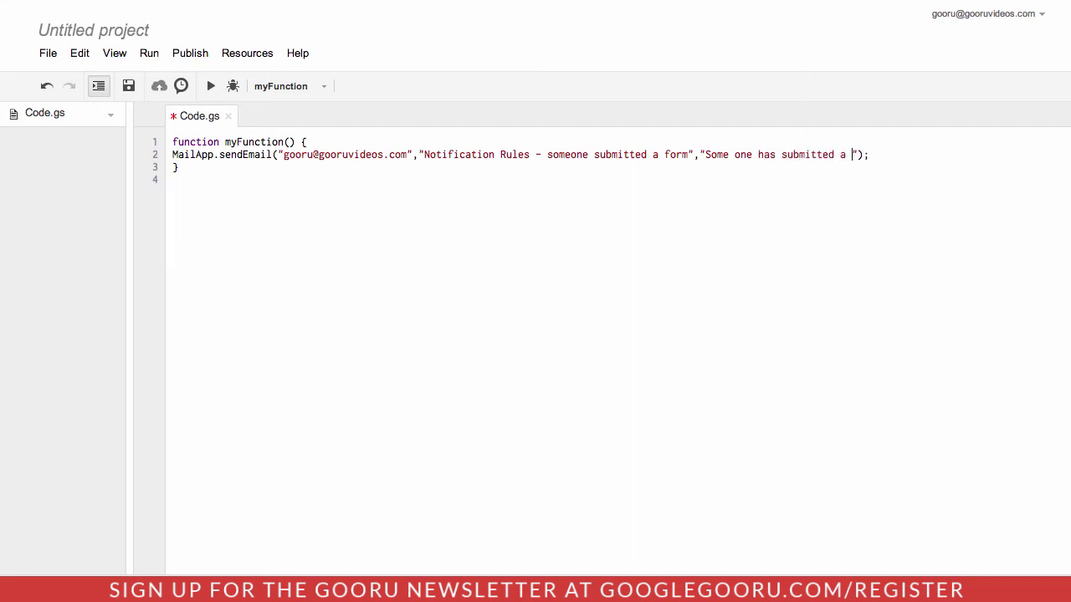
text(Form!)
- Rename the untitled script project to 'Notification Rules'
click(52, 55)
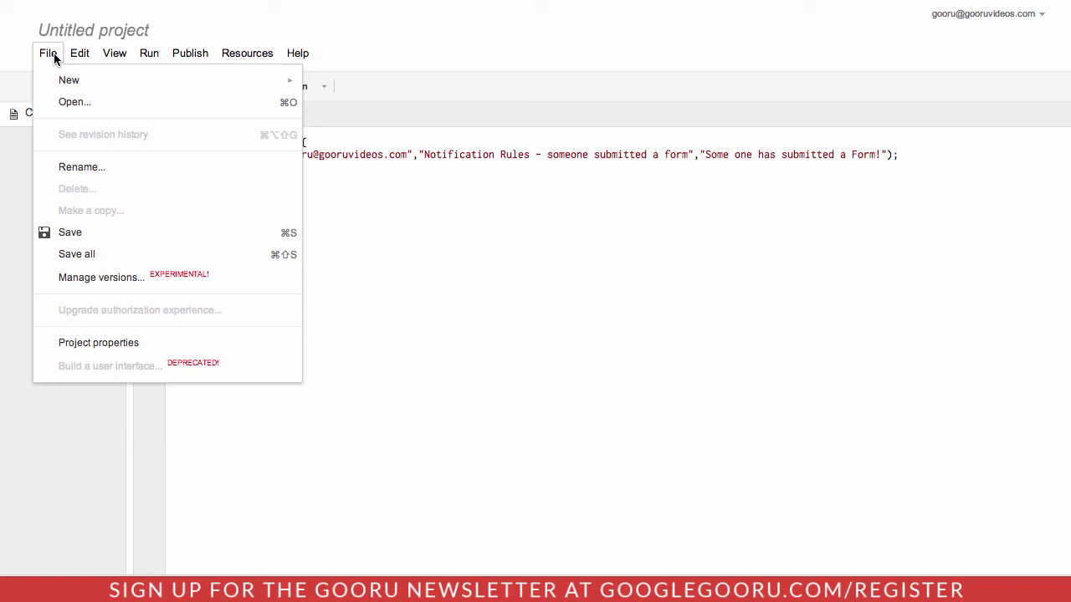
click(98, 231)
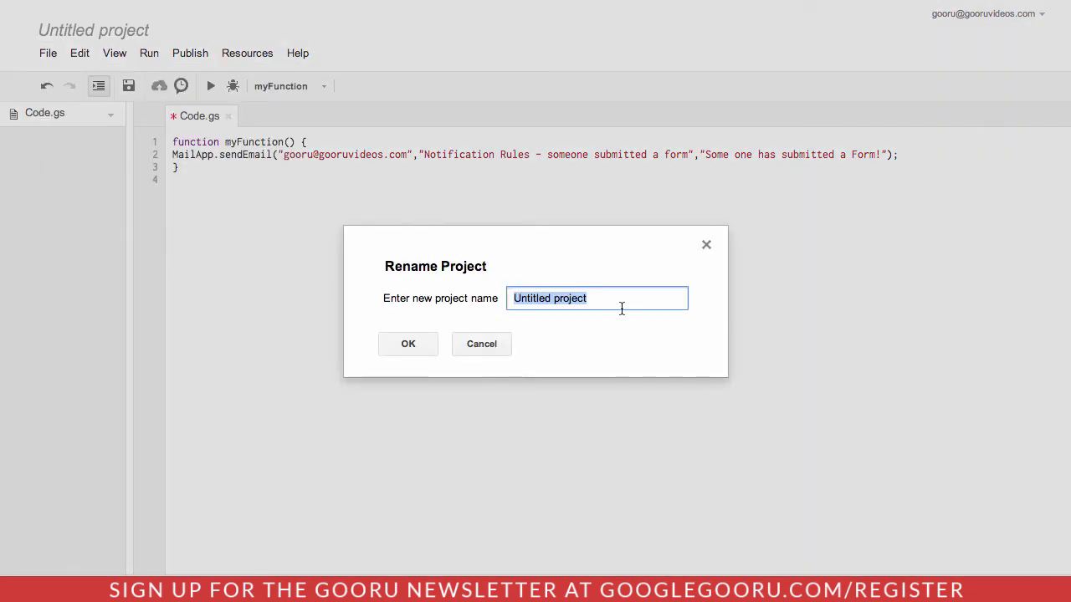
text(Notification Rule)
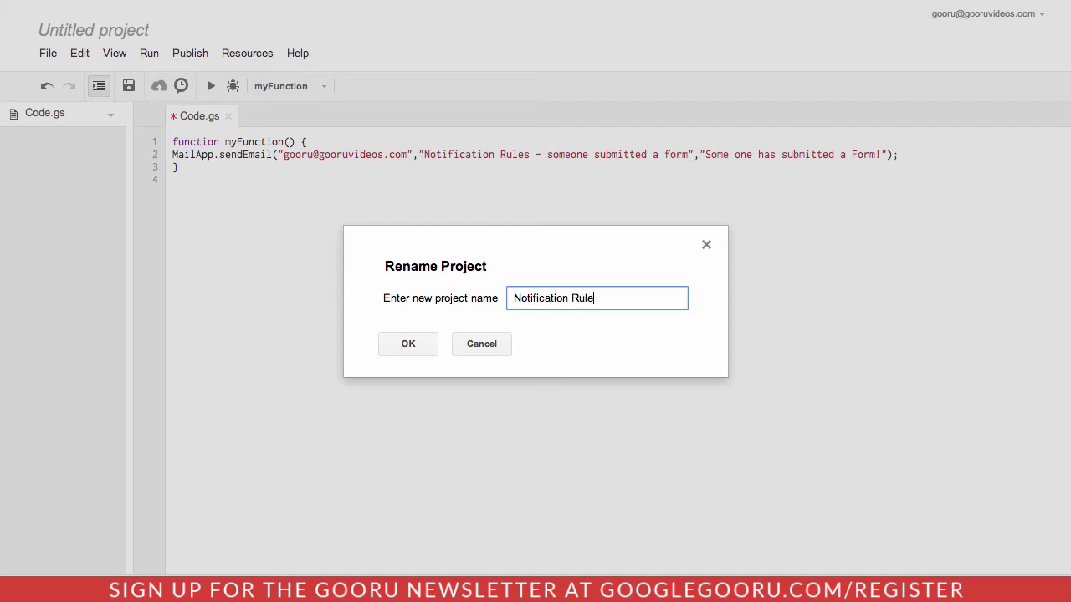
text(s)
click(434, 346)
click(268, 55)
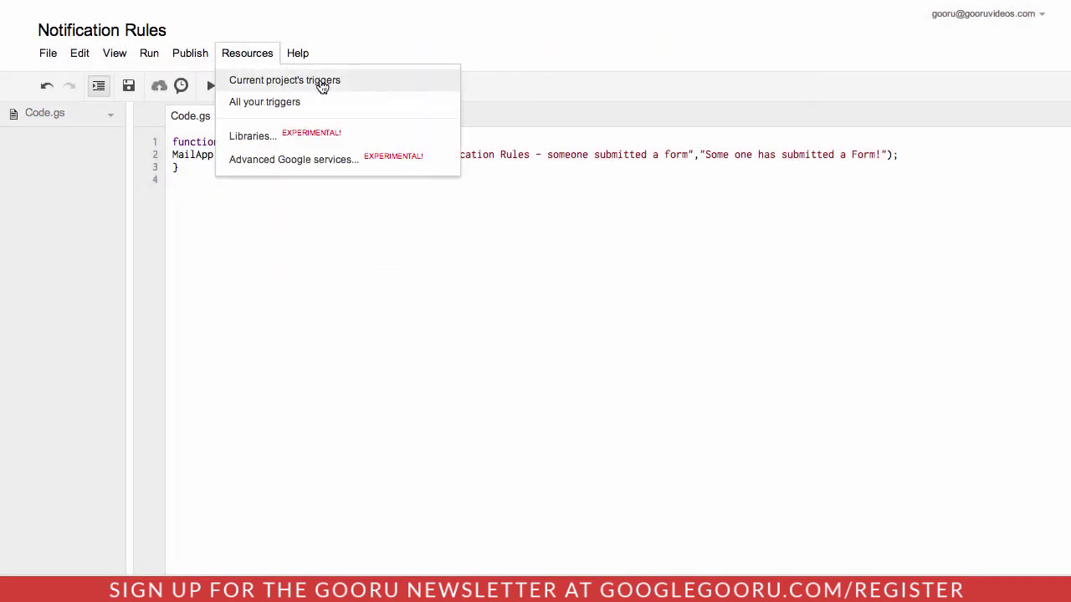
- Add a project trigger that runs myFunction From spreadsheet, On form submit
click(390, 82)
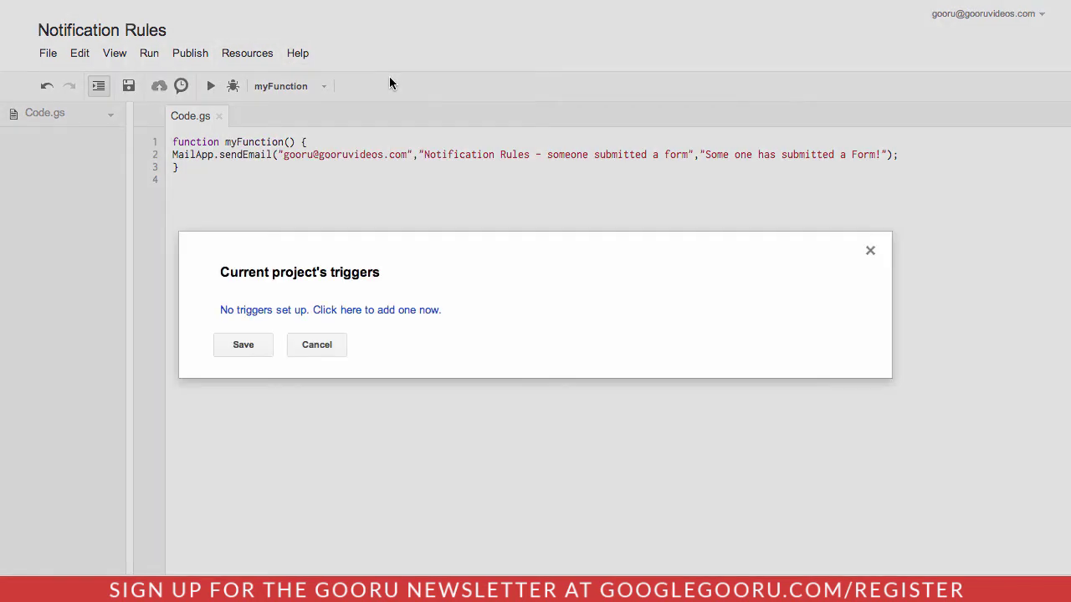
click(421, 321)
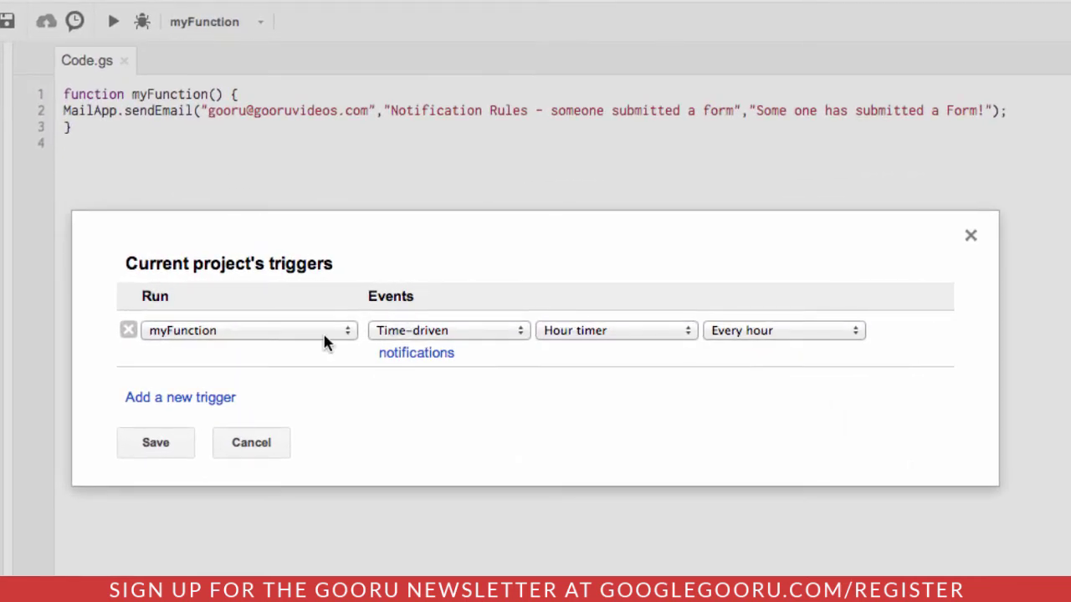
click(446, 332)
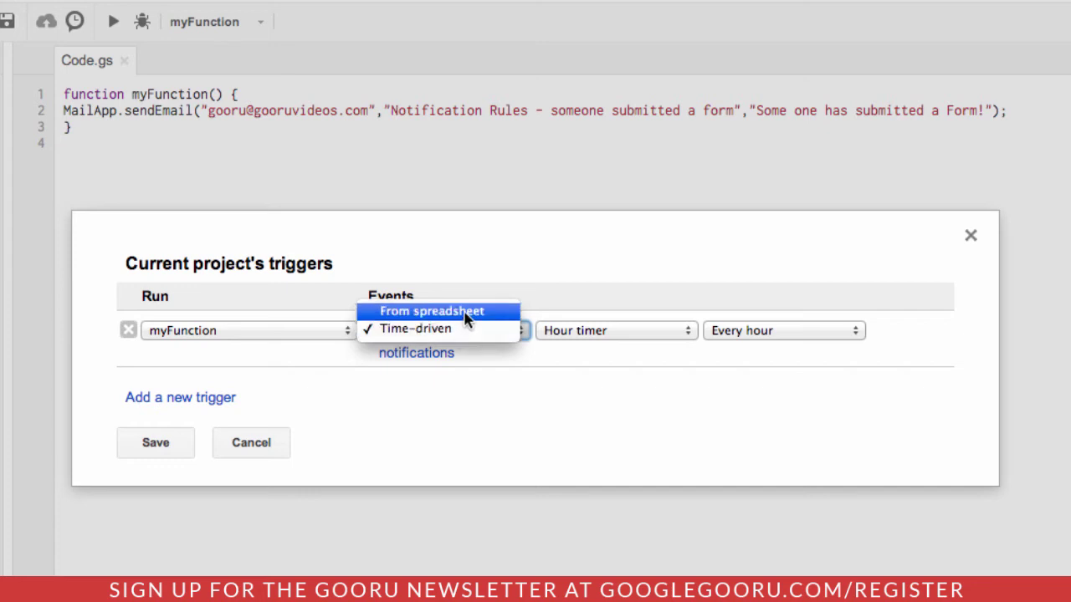
click(464, 312)
click(623, 333)
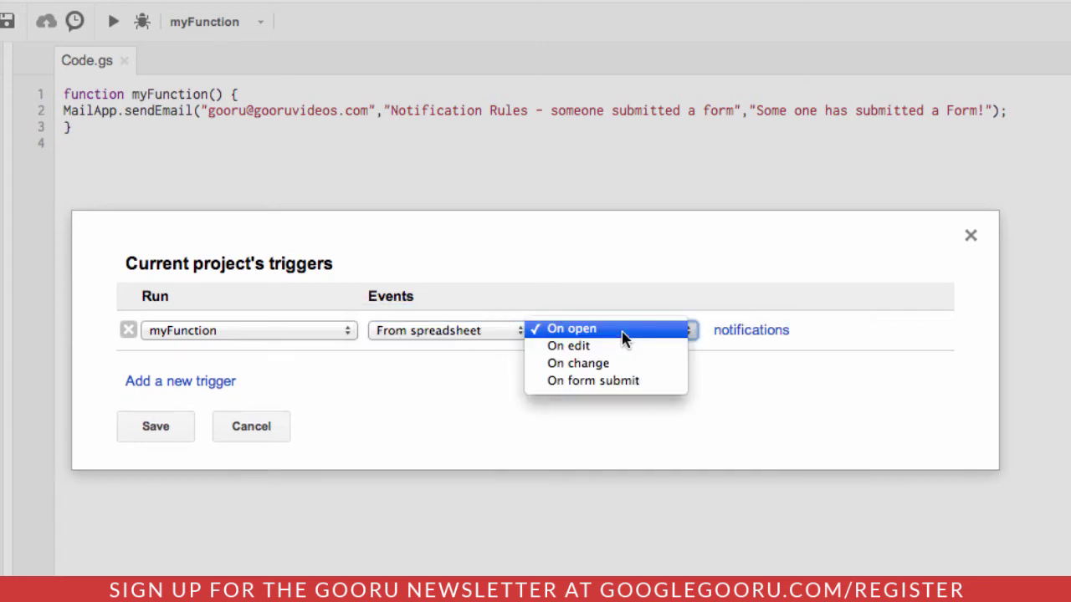
click(616, 381)
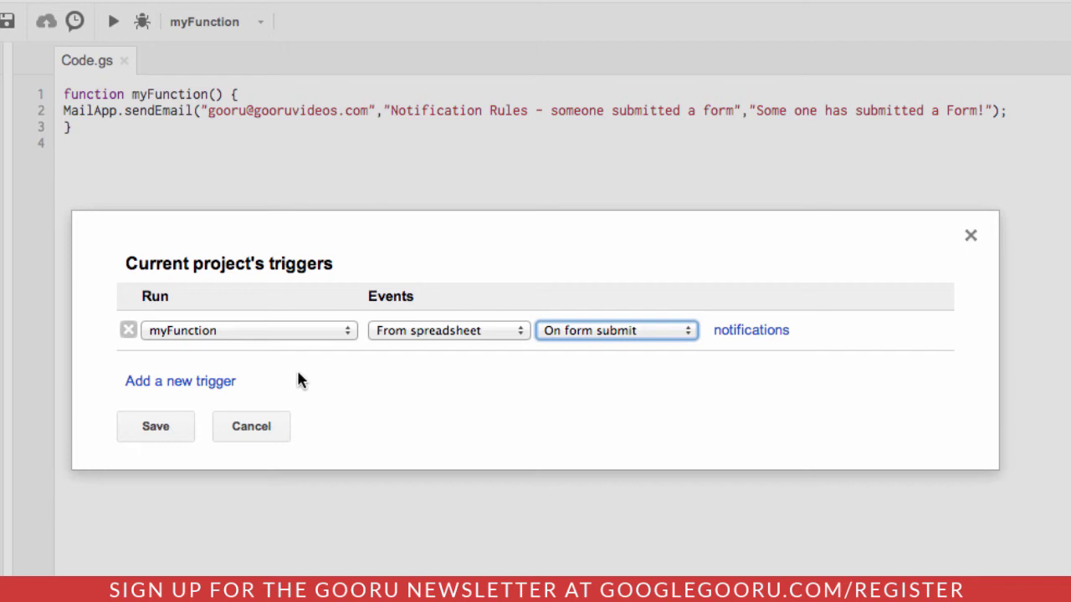
click(614, 331)
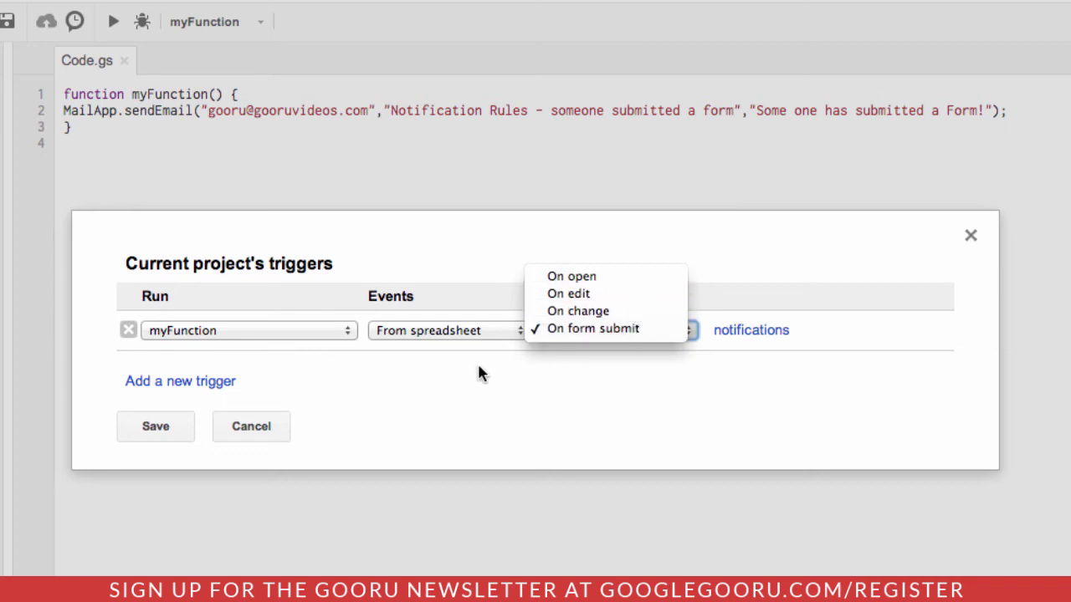
click(432, 386)
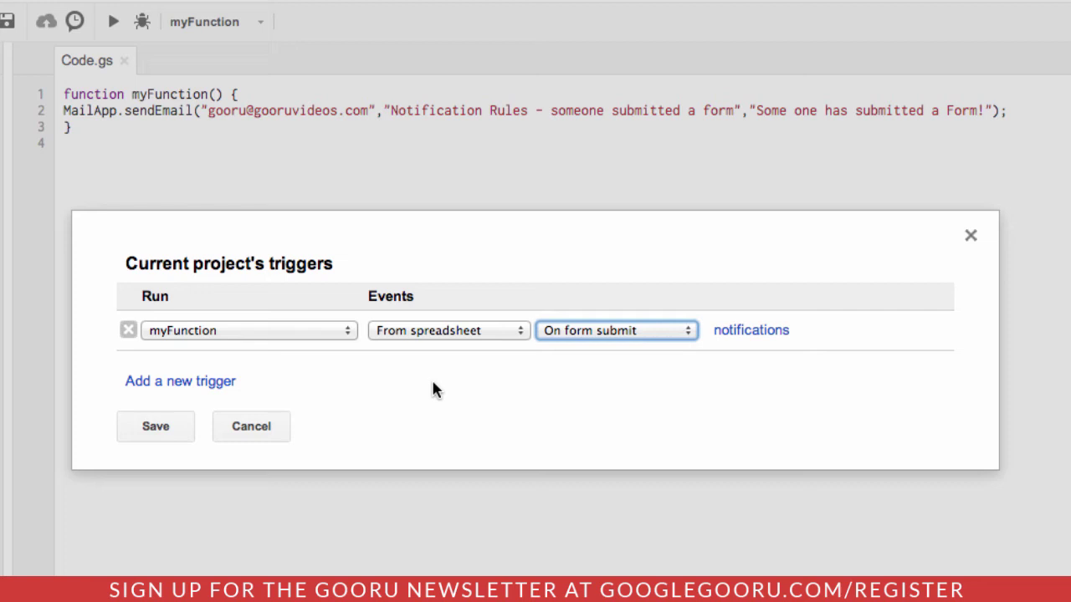
- Set the trigger's failure notifications to email daily around 9am
click(757, 331)
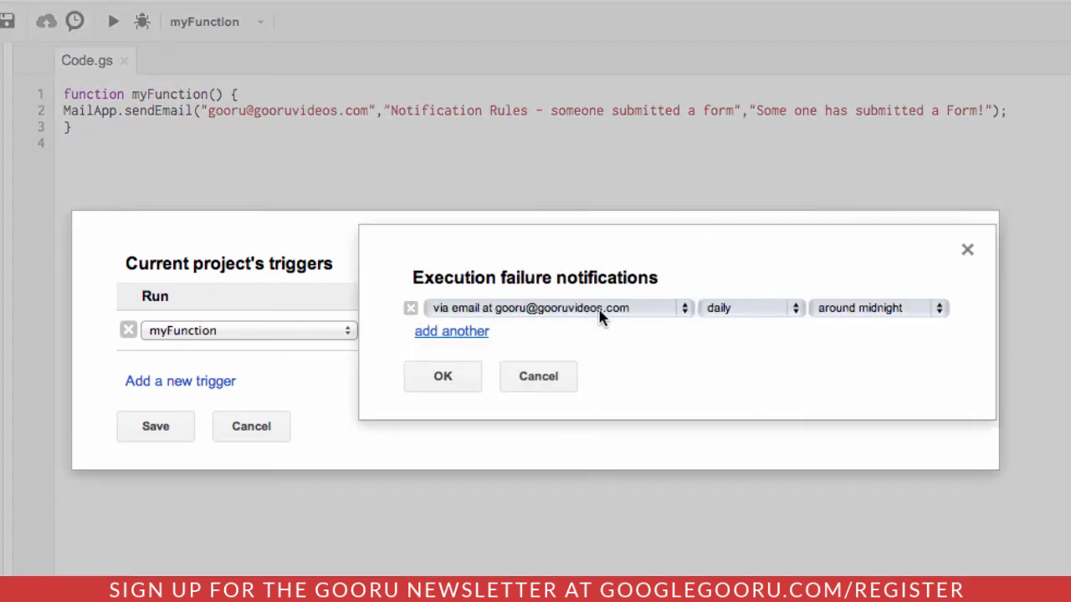
click(780, 310)
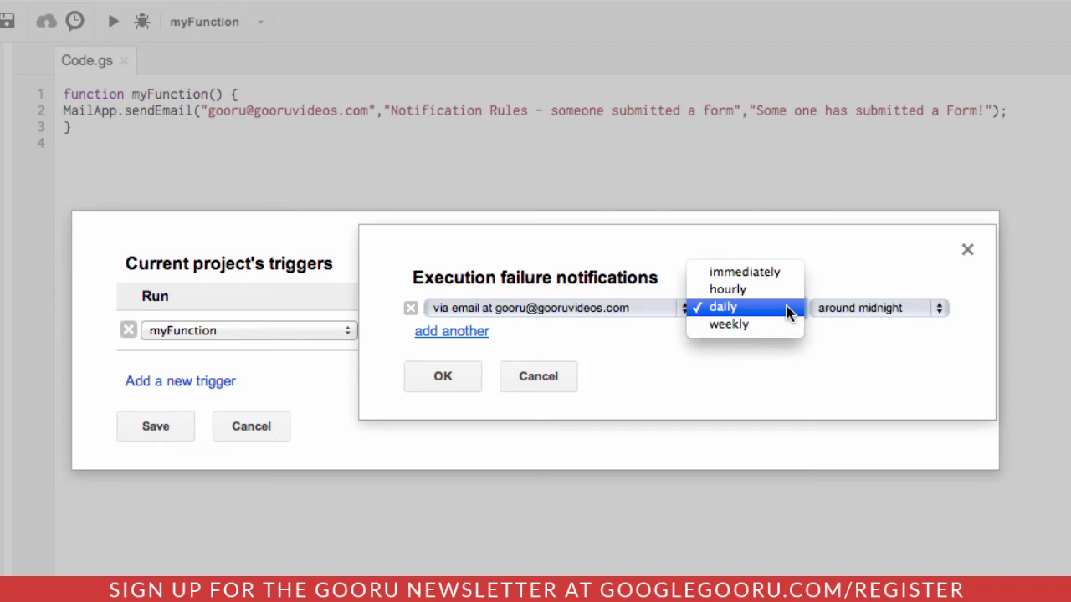
click(788, 311)
click(890, 309)
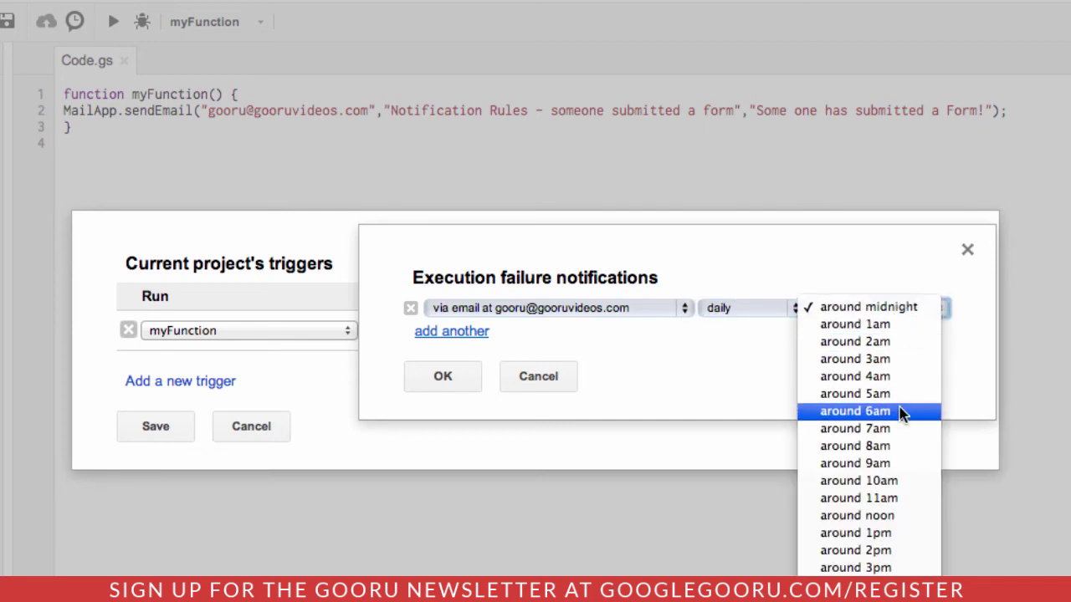
click(904, 465)
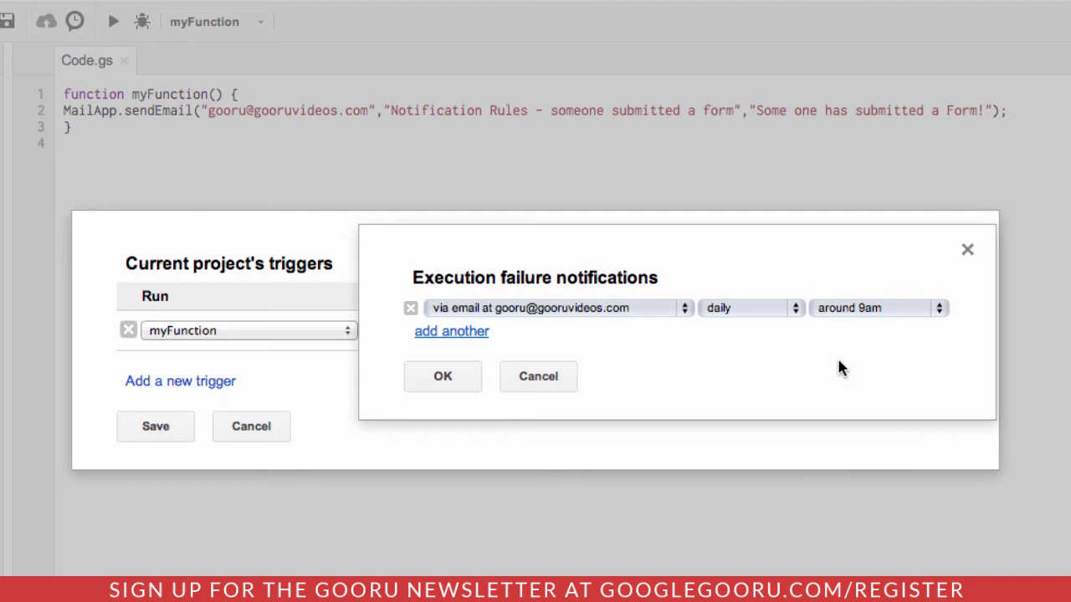
click(461, 379)
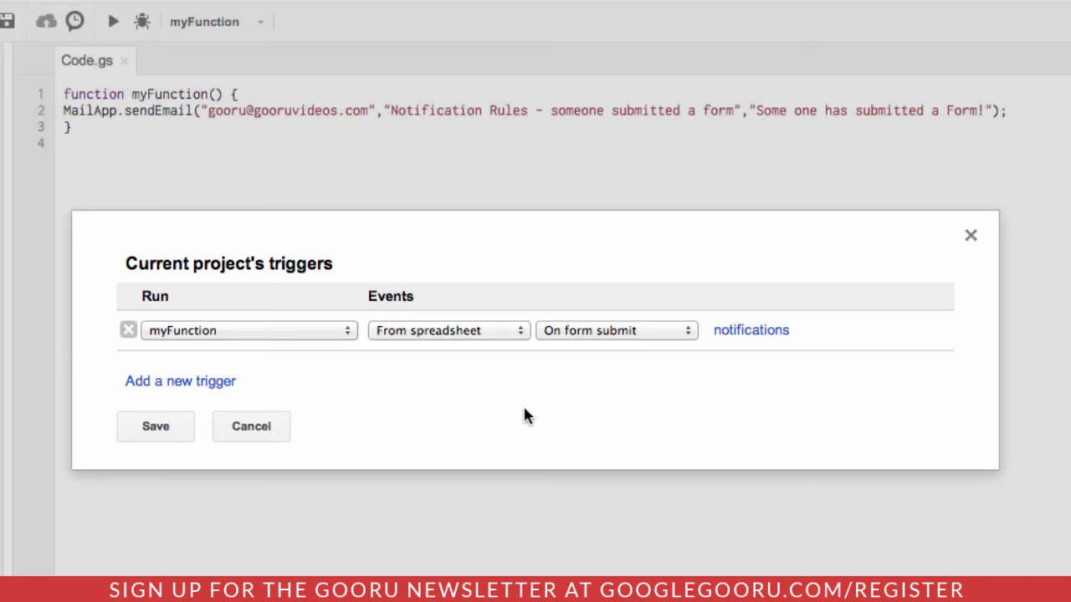
- Save the trigger, authorize the script, and run myFunction to send a test email
click(153, 427)
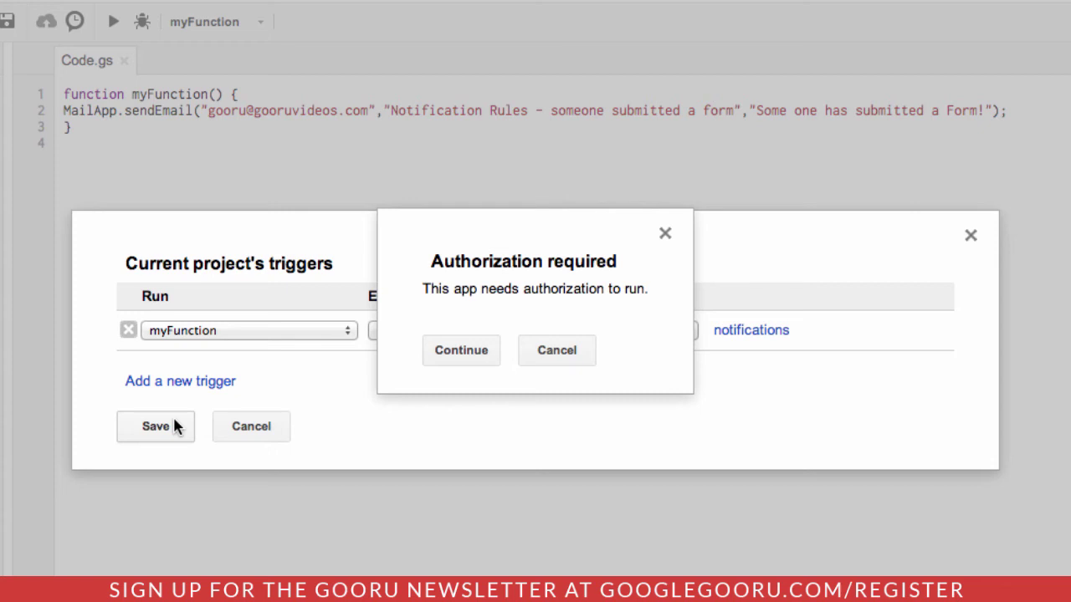
click(462, 355)
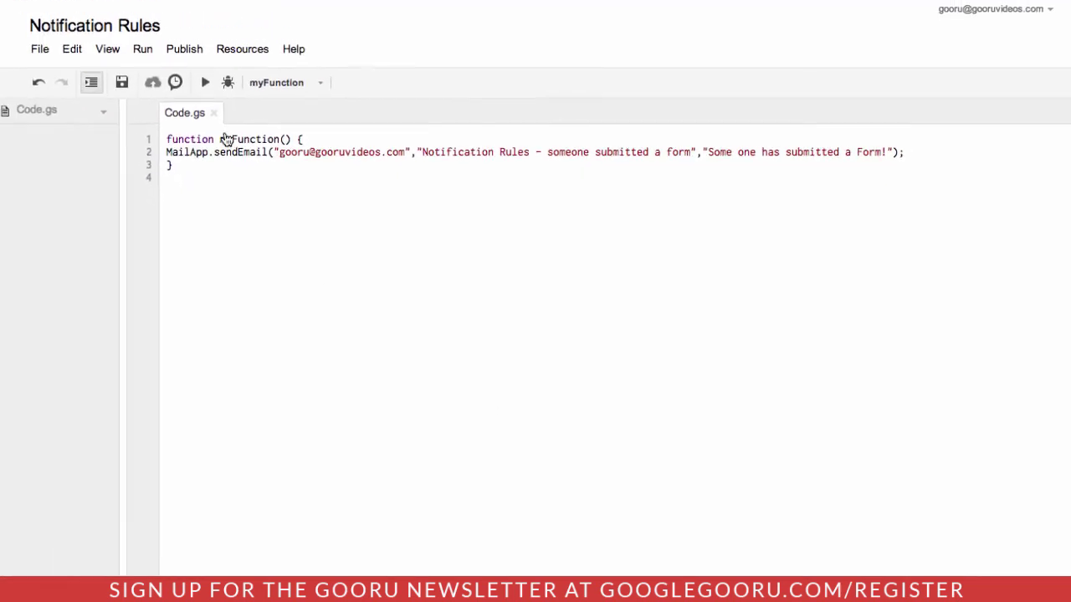
click(149, 55)
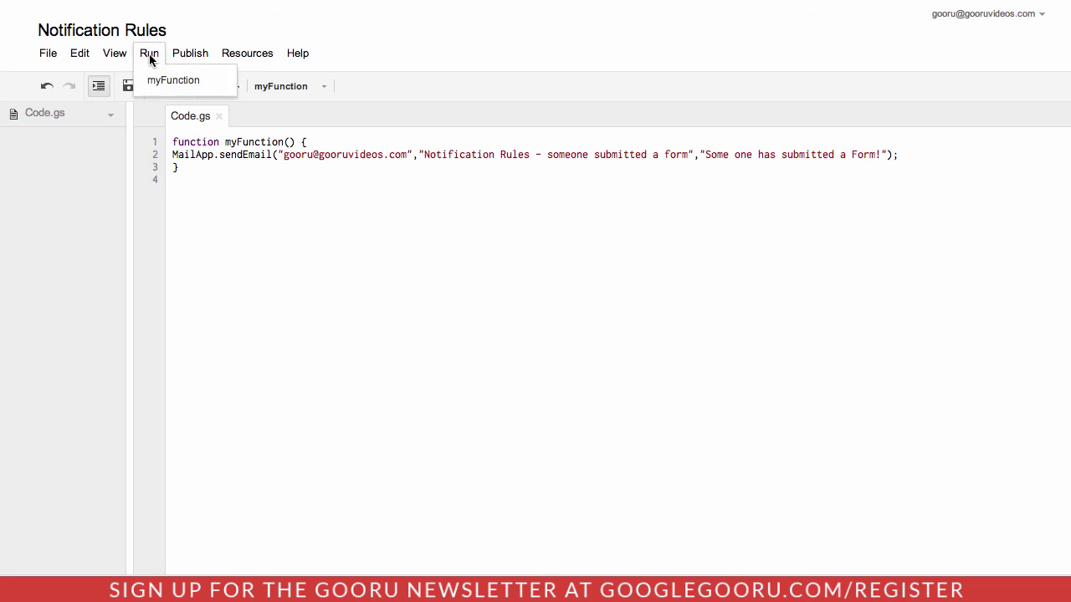
click(188, 83)
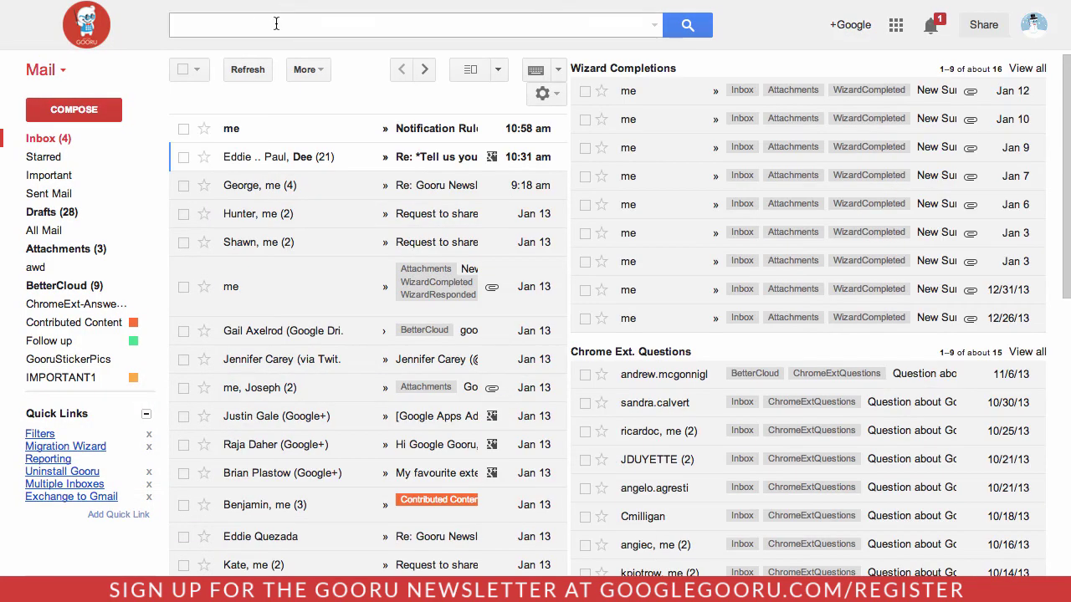
- Open the newest 'Notification Rules' email in the Gmail inbox
click(351, 131)
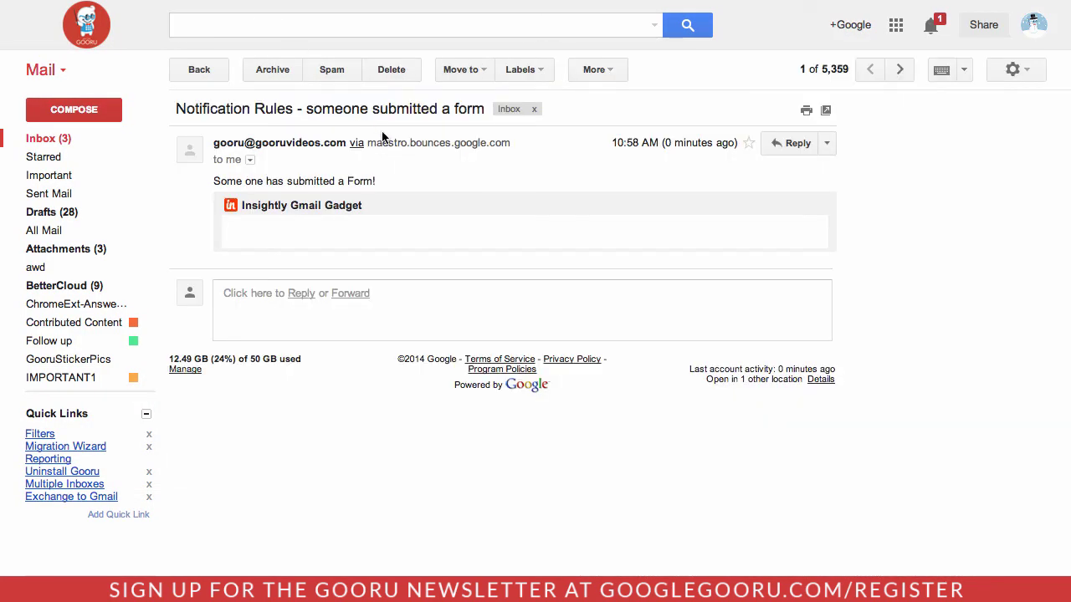